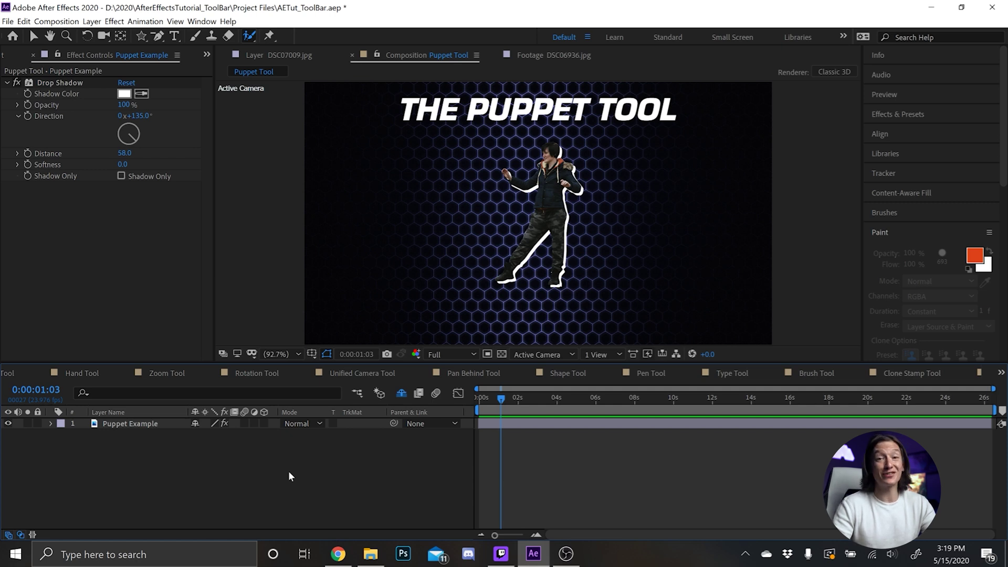
- Restore Mask 1 on the Puppet Example layer after deleting it, then lock it
click(159, 423)
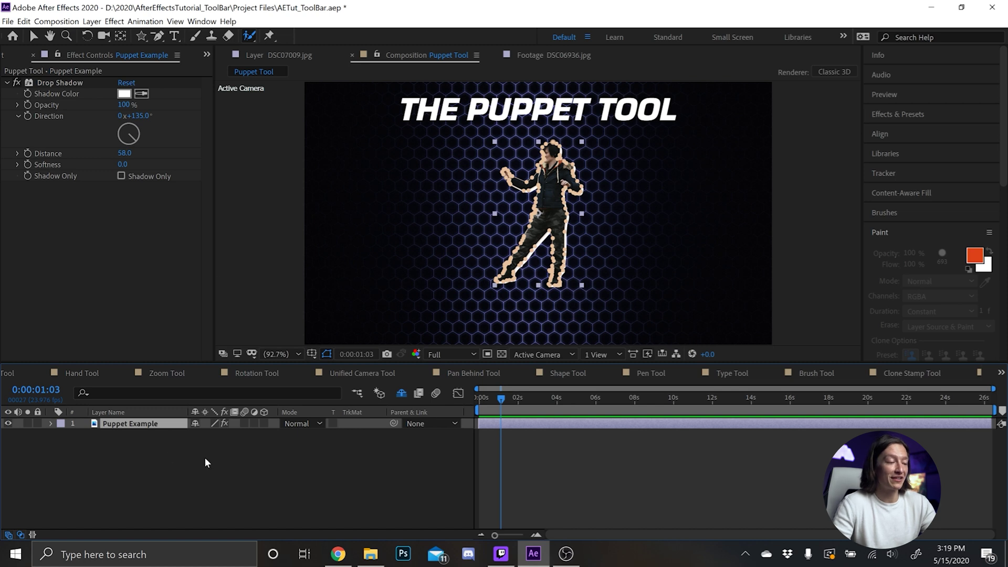
click(51, 424)
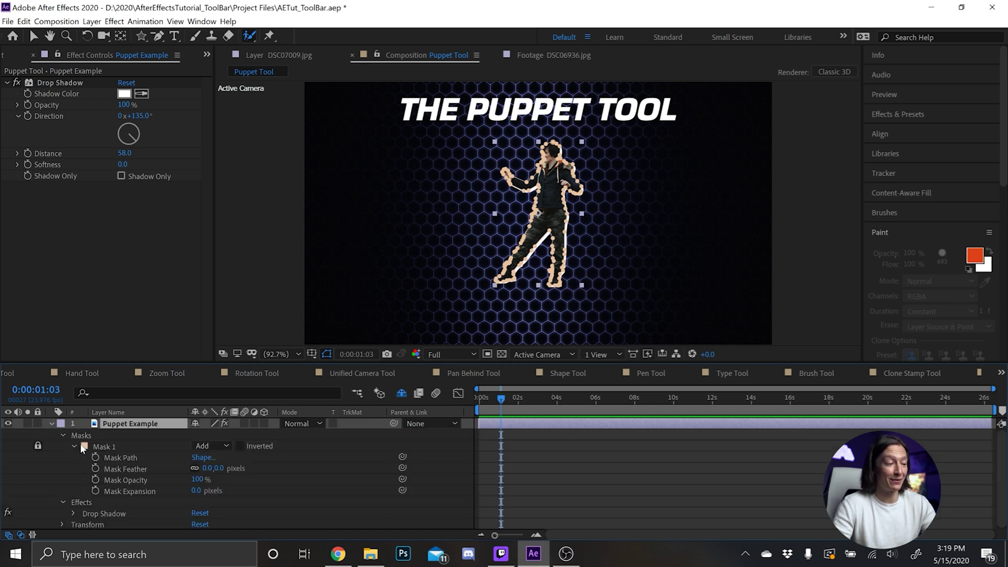
key(Delete)
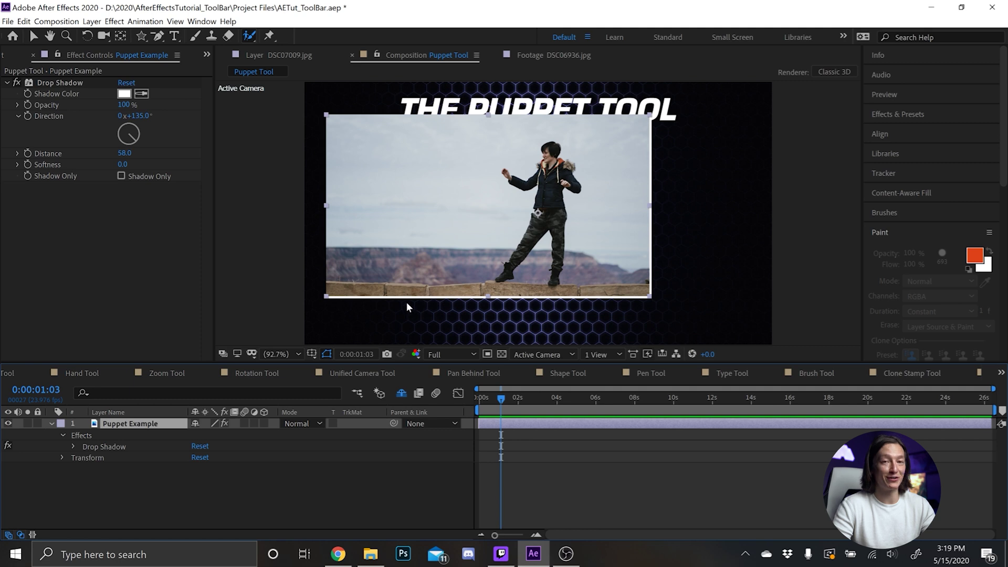
key(ctrl+z)
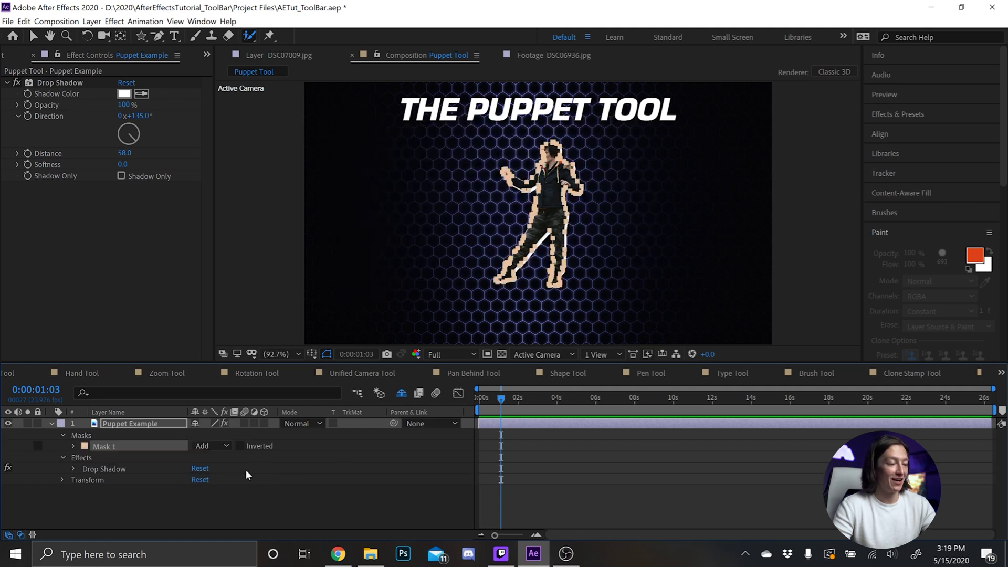
click(39, 445)
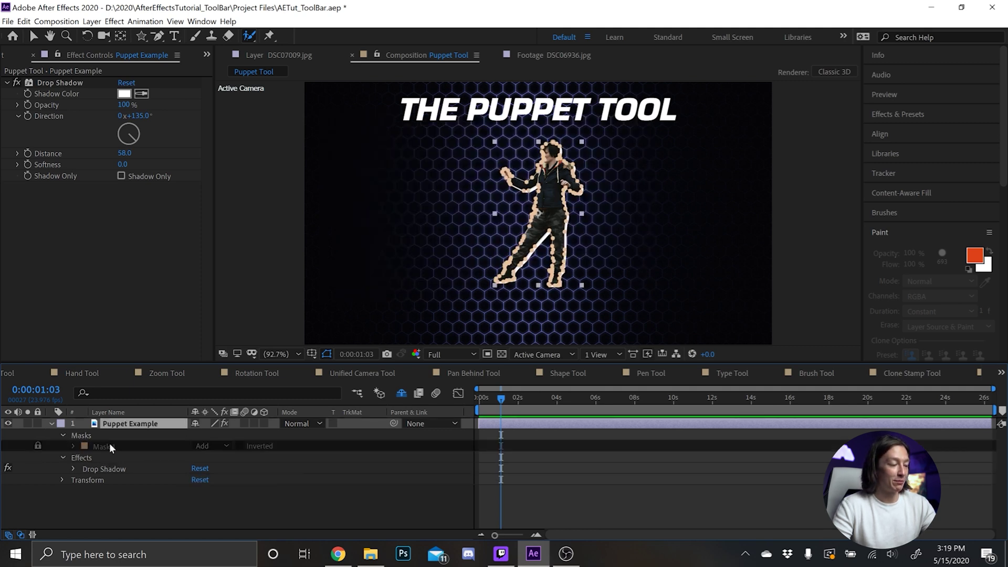
click(51, 424)
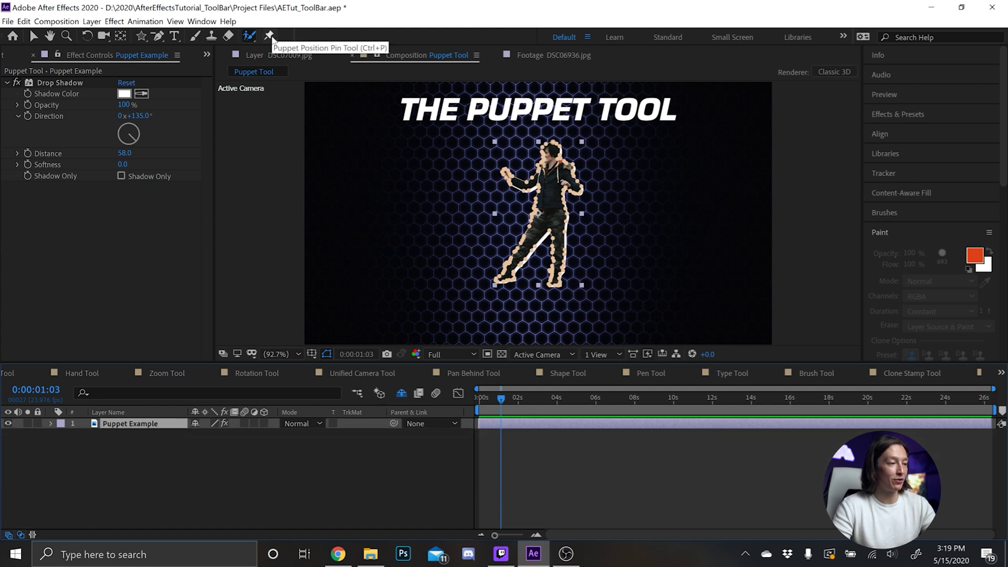
- Choose the Puppet Position Pin Tool, zoom the viewer to 200% and return to the timeline start
click(270, 37)
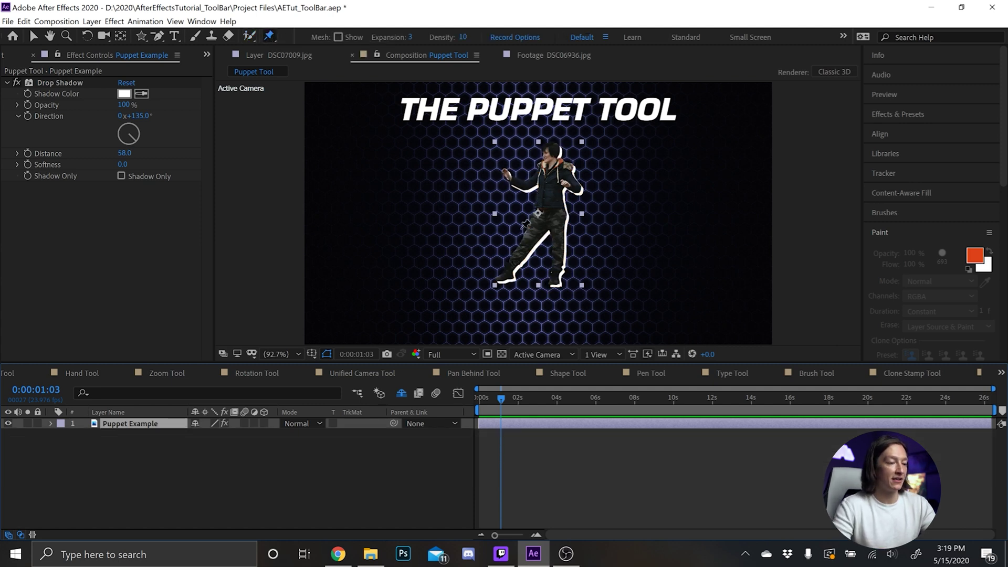
scroll(539, 222, up, 1)
scroll(538, 220, up, 2)
scroll(538, 218, down, 2)
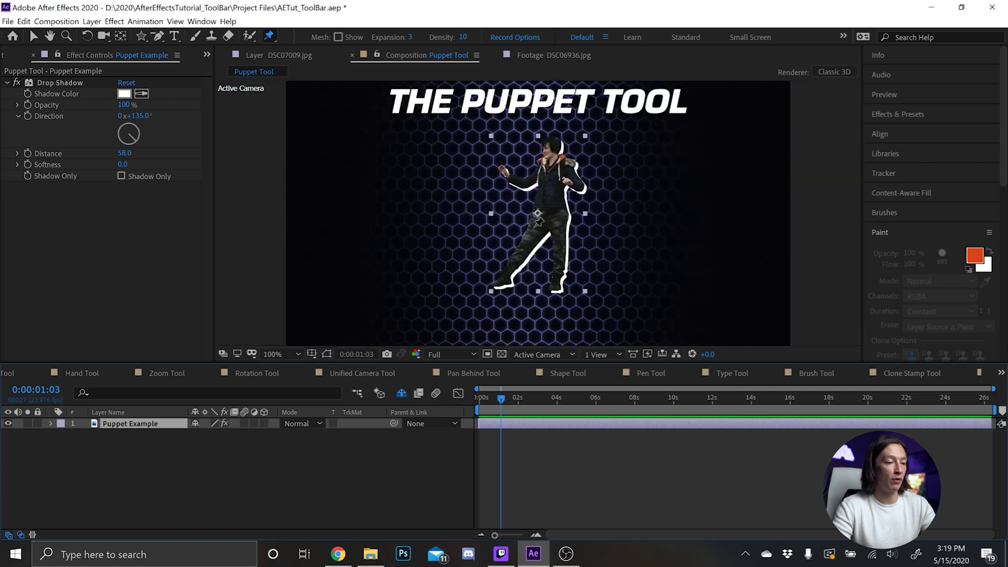
key(Home)
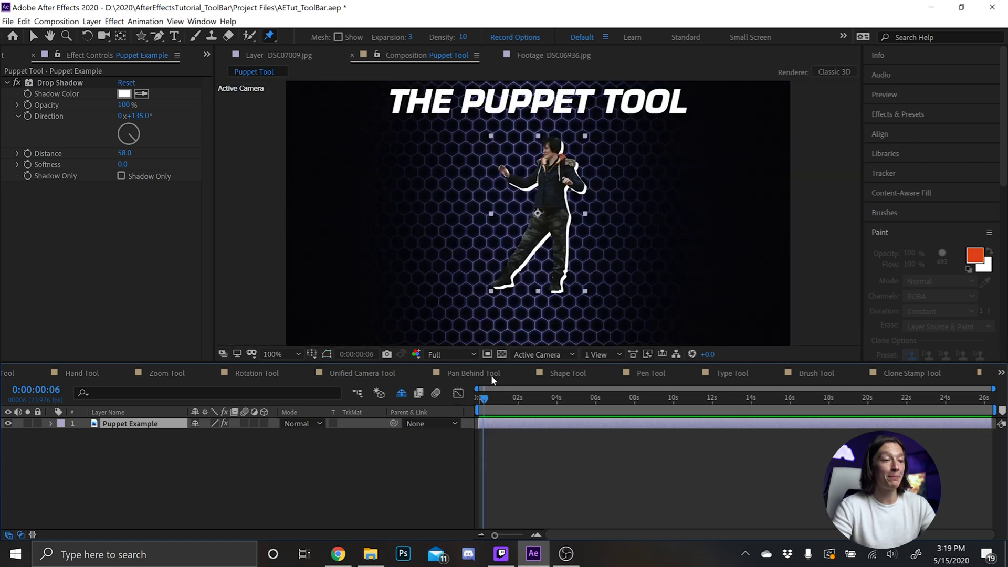
- Pin the extended leg and the standing leg from hip down to ankle
click(509, 272)
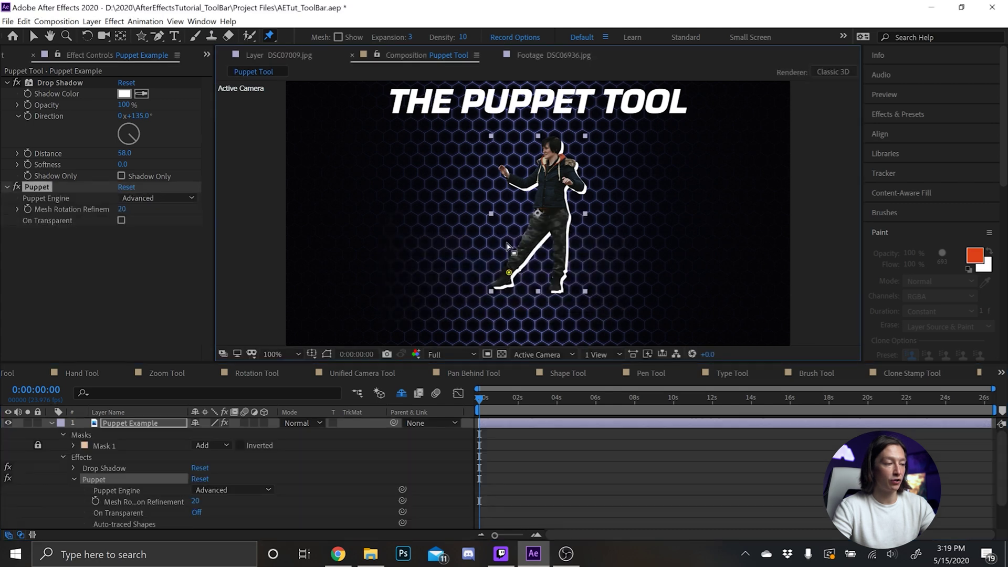
scroll(522, 251, up, 1)
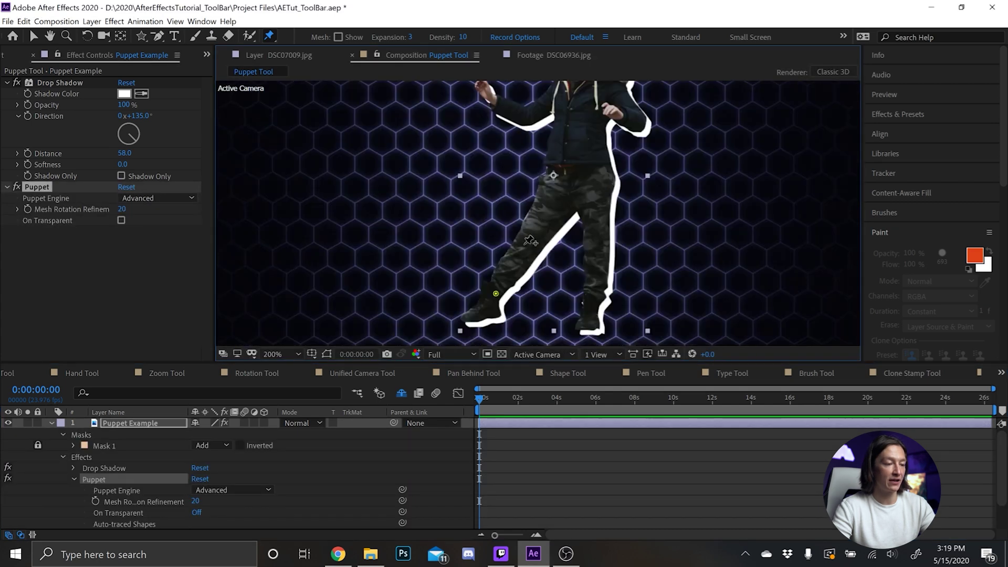
click(559, 186)
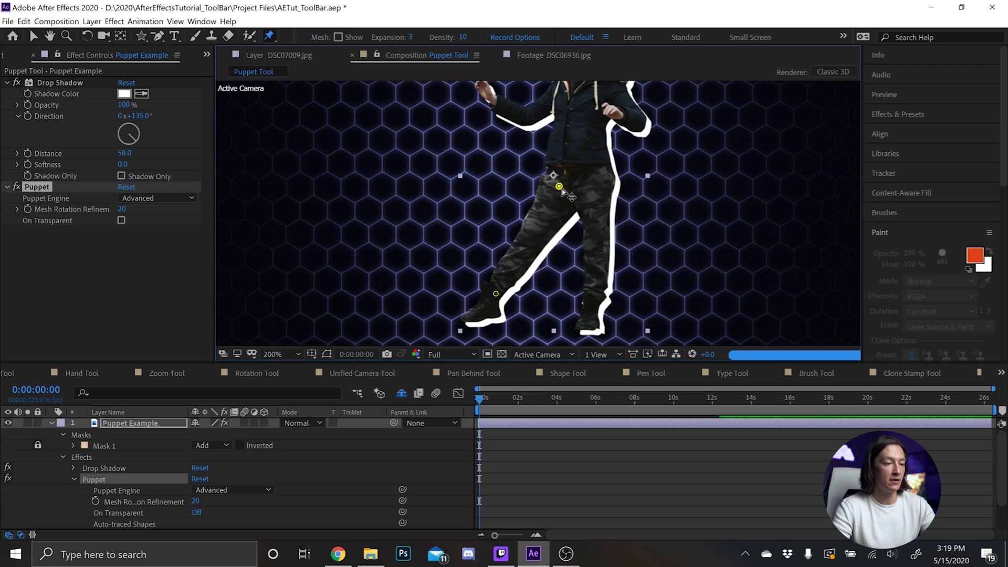
click(575, 181)
click(595, 183)
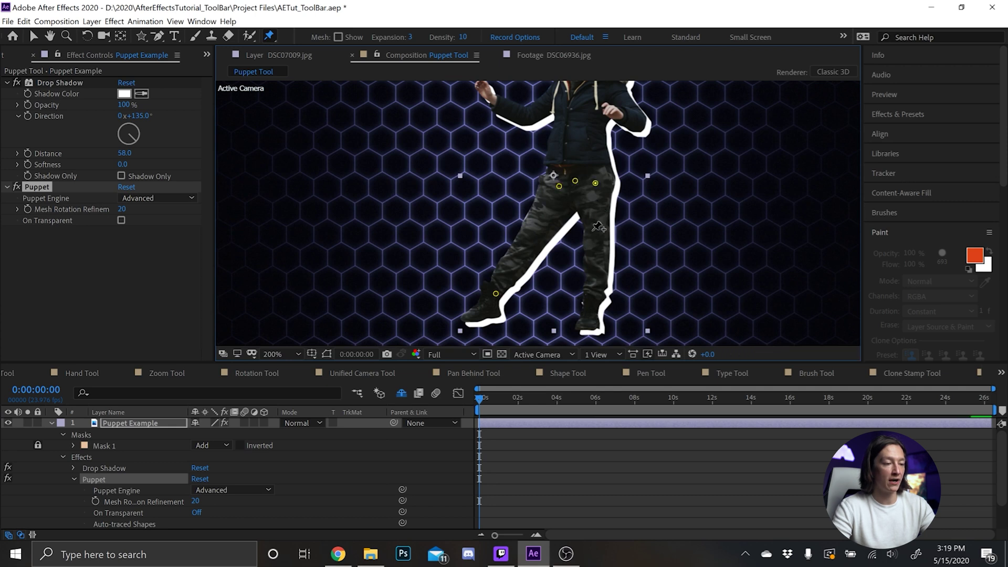
click(591, 212)
click(594, 264)
click(593, 295)
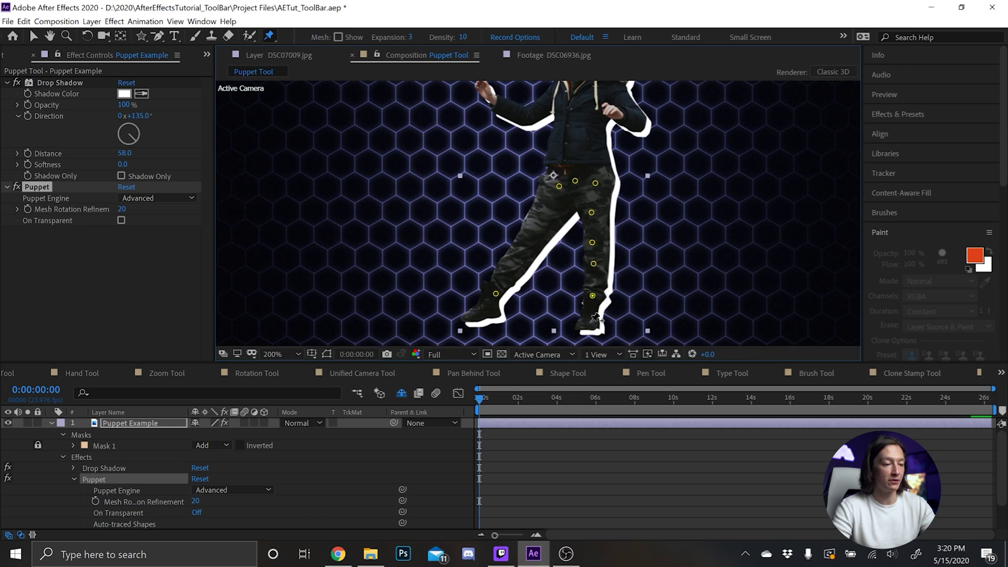
click(590, 324)
- Add pins at the waist, torso, head, shoulder, upper arm, raised hand and forearm
scroll(592, 202, up, 3)
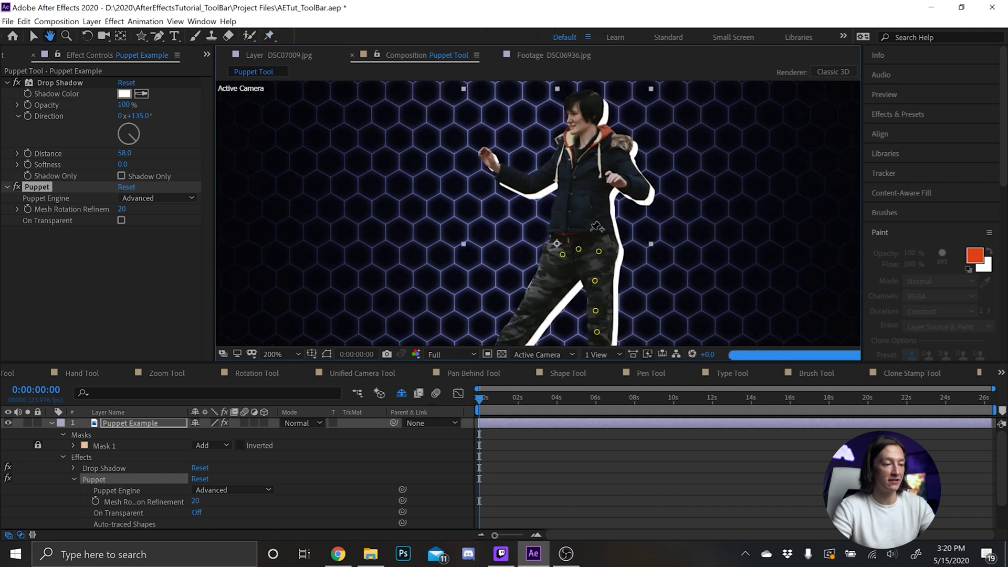
click(577, 229)
click(580, 183)
click(588, 155)
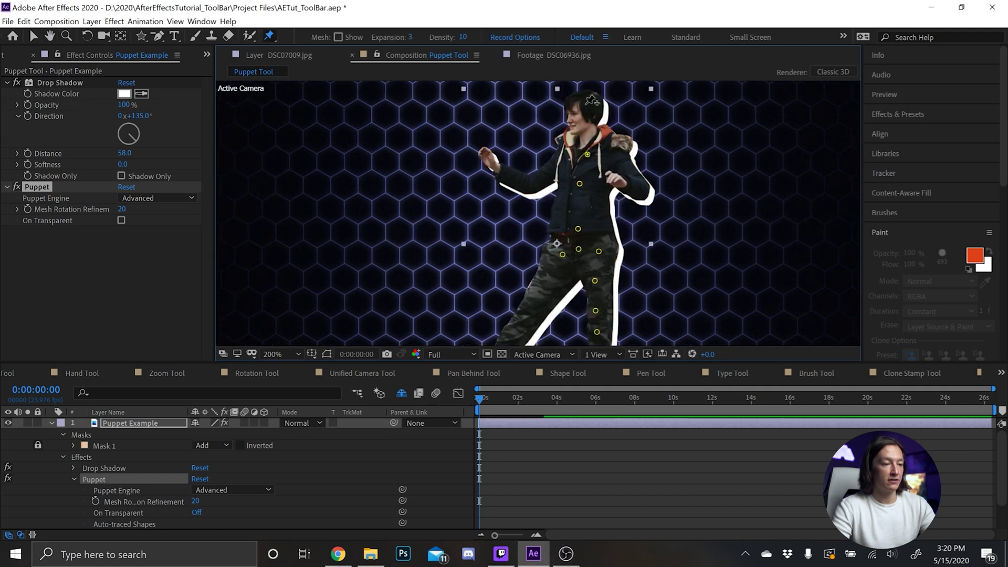
click(562, 159)
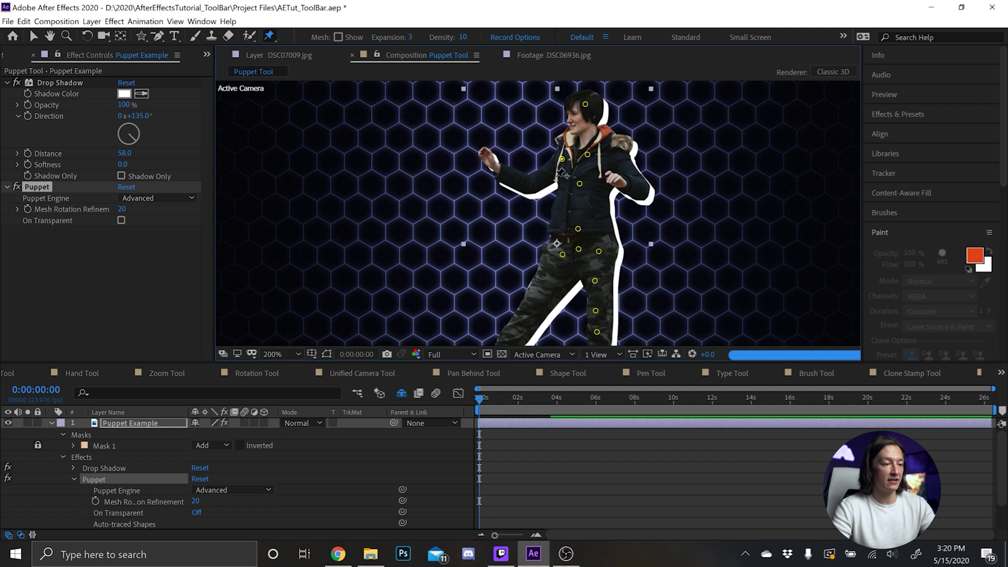
click(555, 178)
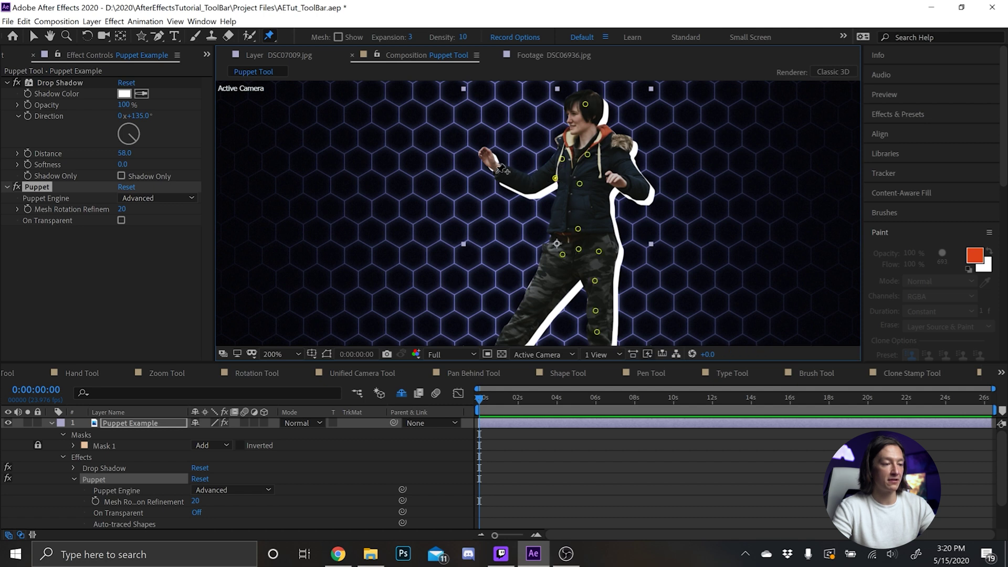
click(492, 166)
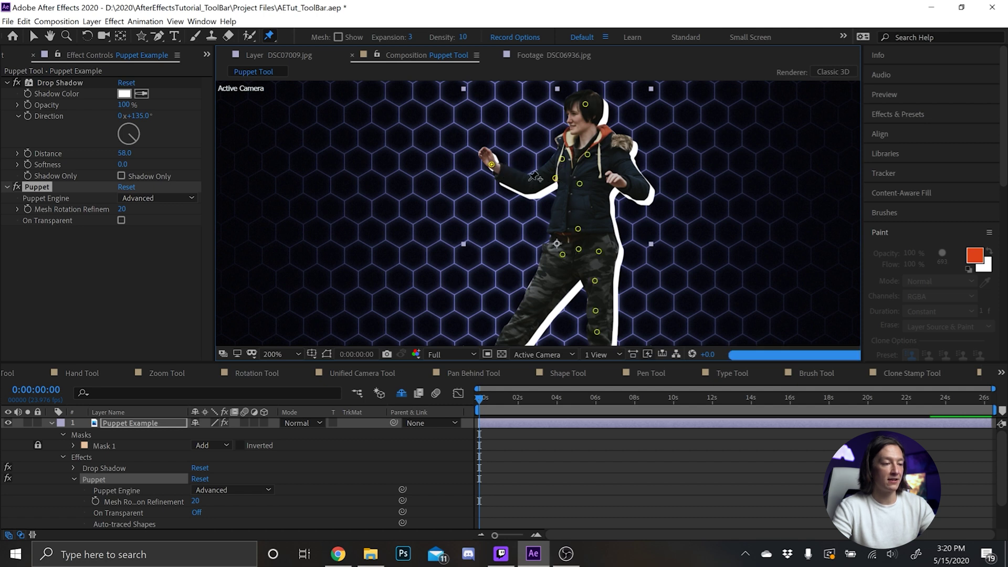
click(529, 180)
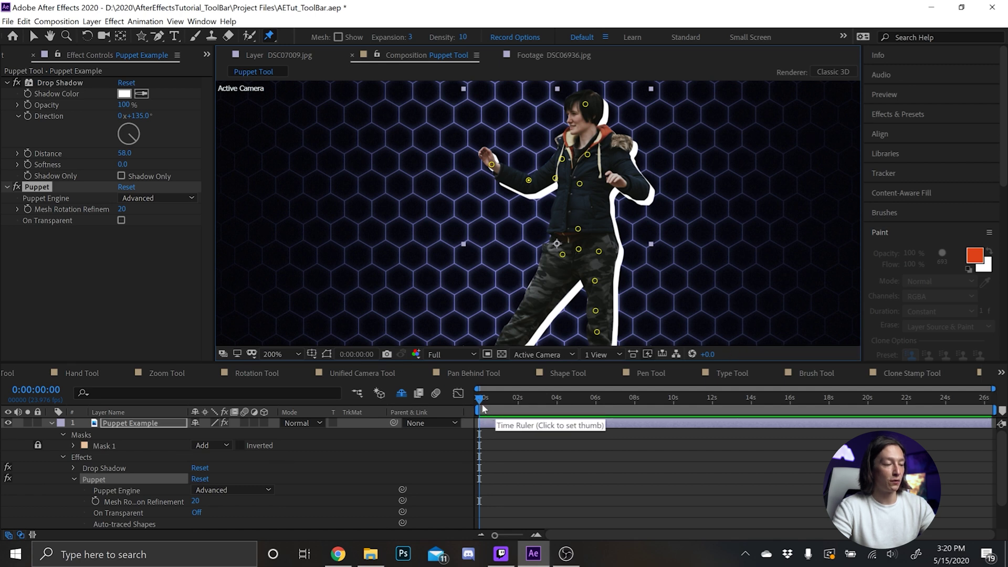
- At 0:00:00:11, drag the foot pin upward into a high kick
drag(483, 409, 498, 414)
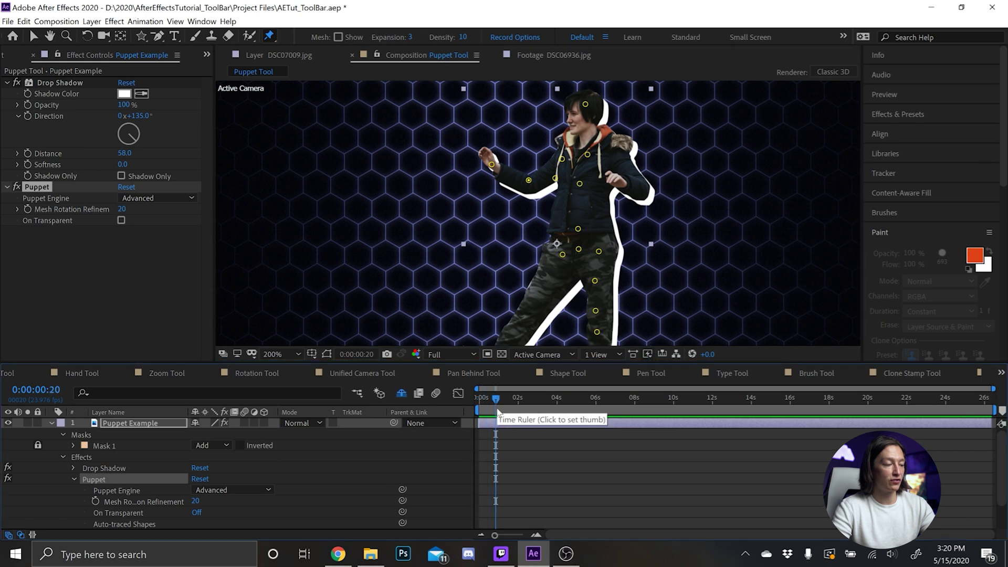
key(Page_Up)
key(Page_Up)
key(Page_Up)
key(Page_Up)
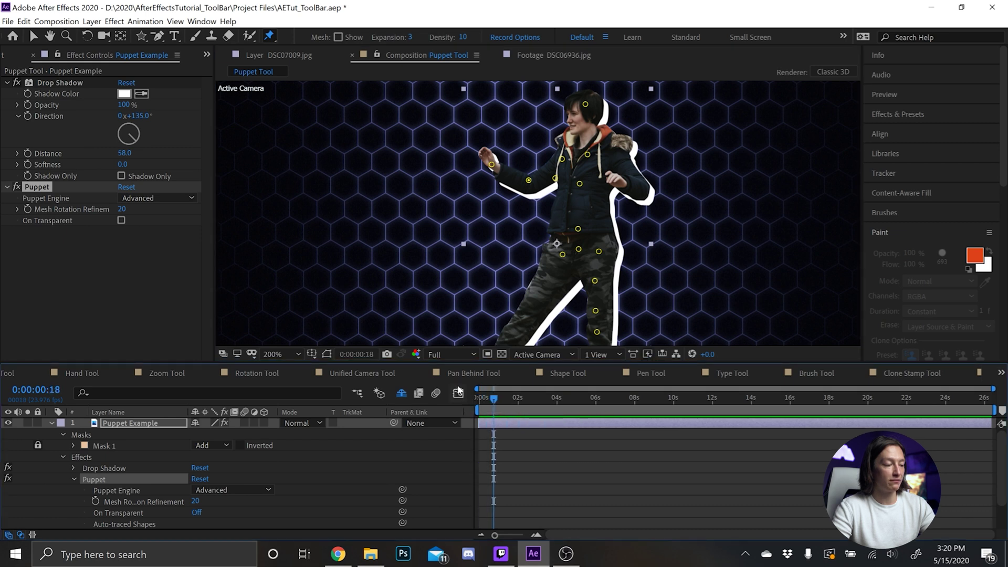
key(Page_Up)
key(Page_Up)
key(Page_Up)
key(Page_Up)
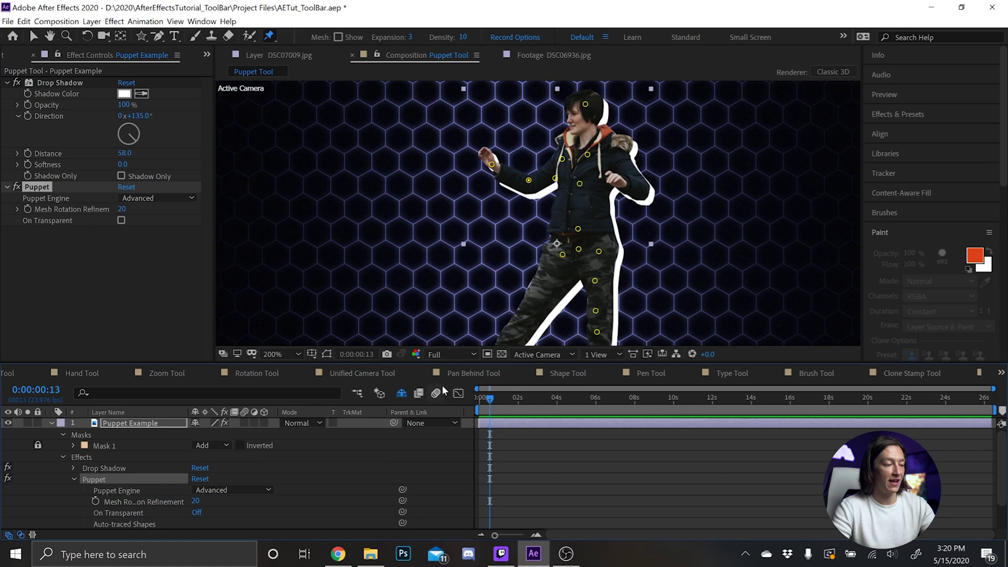
drag(370, 313, 431, 258)
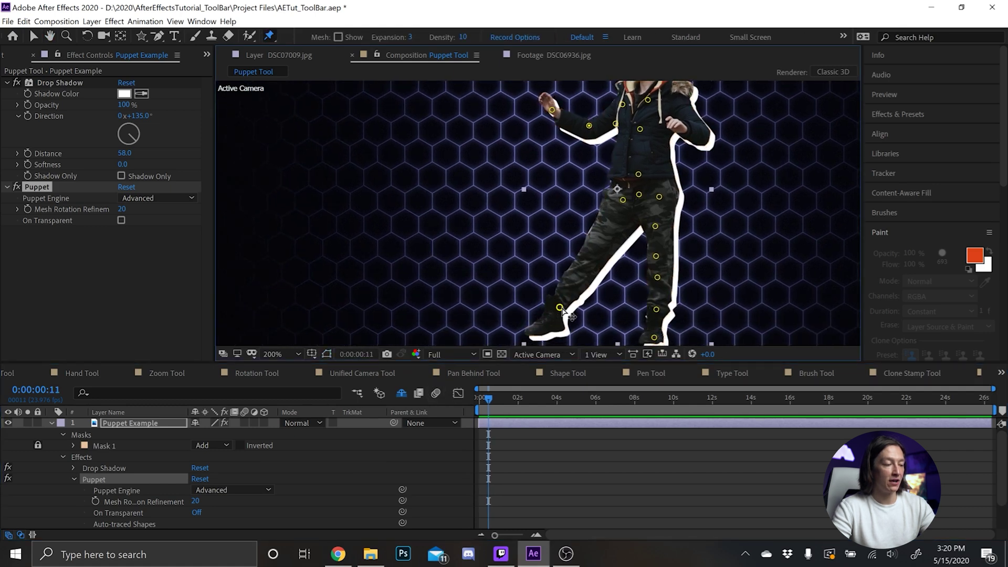
drag(559, 307, 481, 190)
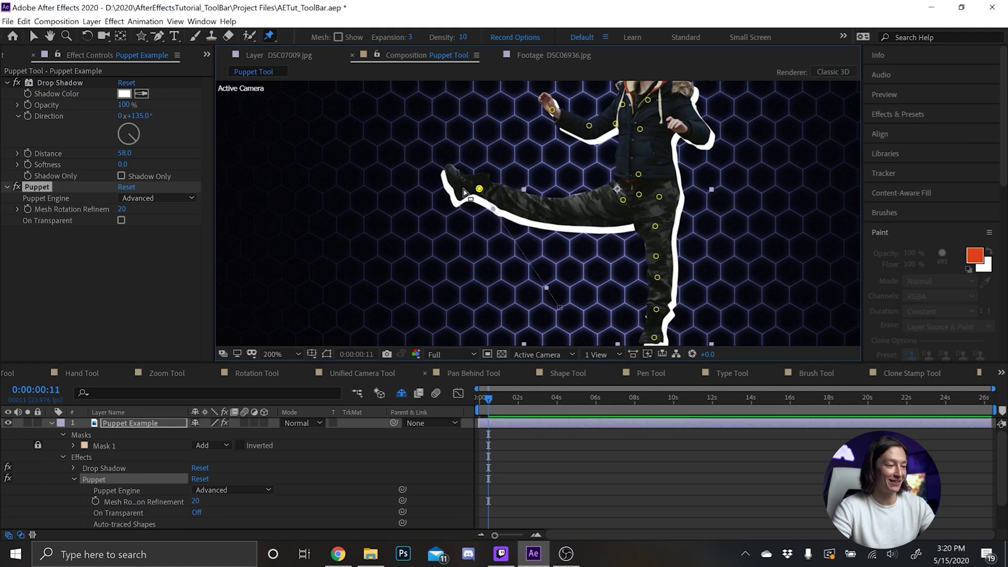
drag(480, 189, 494, 200)
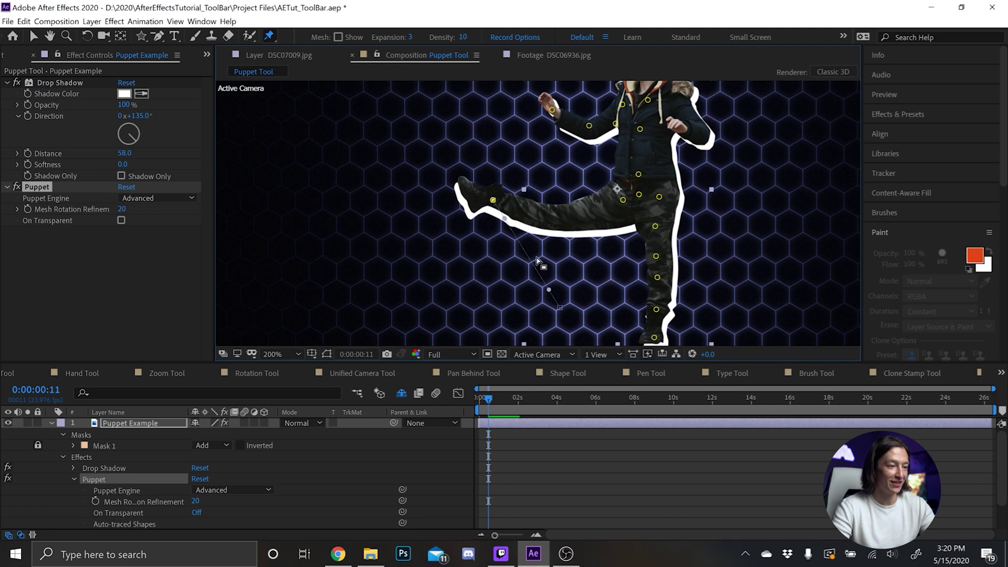
- Reveal the puppet pins' position keyframes with U
click(498, 403)
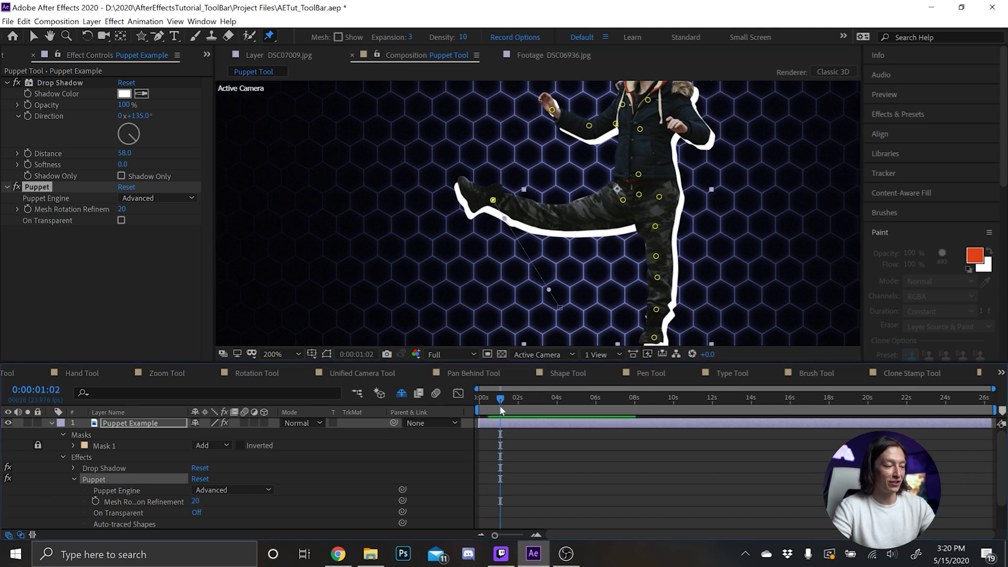
key(Page_Up)
scroll(493, 468, down, 2)
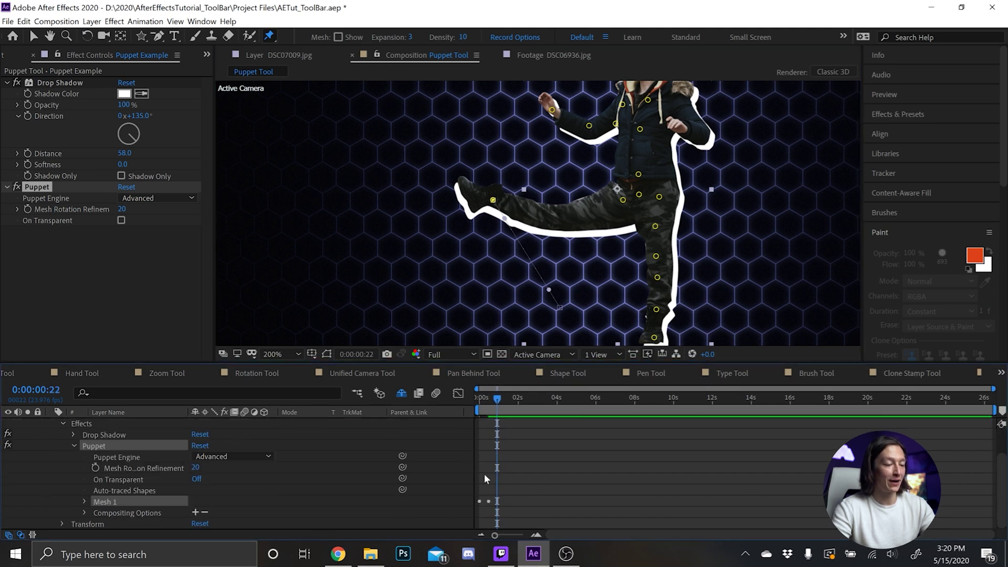
key(u)
scroll(481, 455, up, 2)
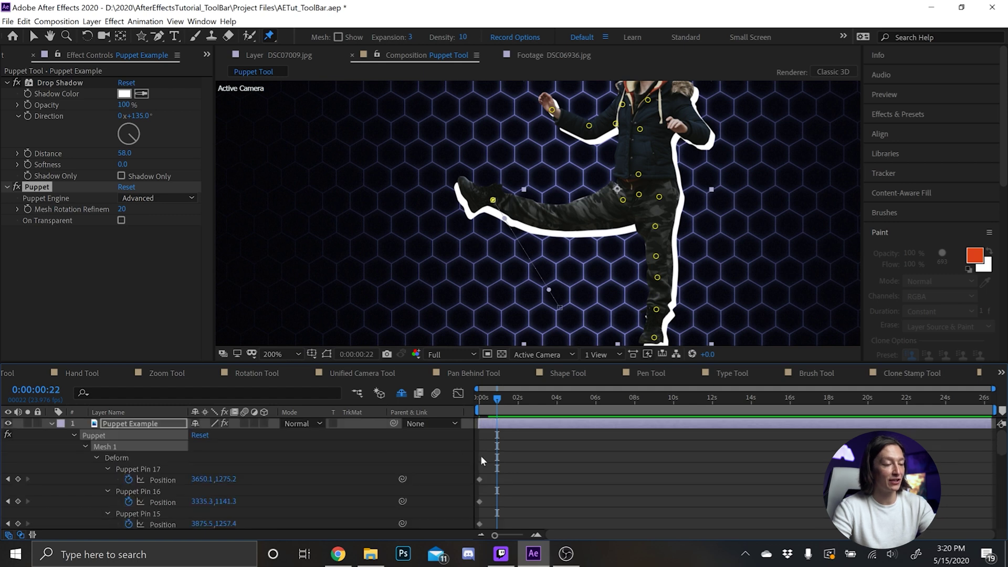
scroll(477, 484, down, 2)
- Paste Puppet Pin 1's standing-leg keyframe at 0:00:00:22 and fit the composition in the viewer
scroll(484, 482, down, 4)
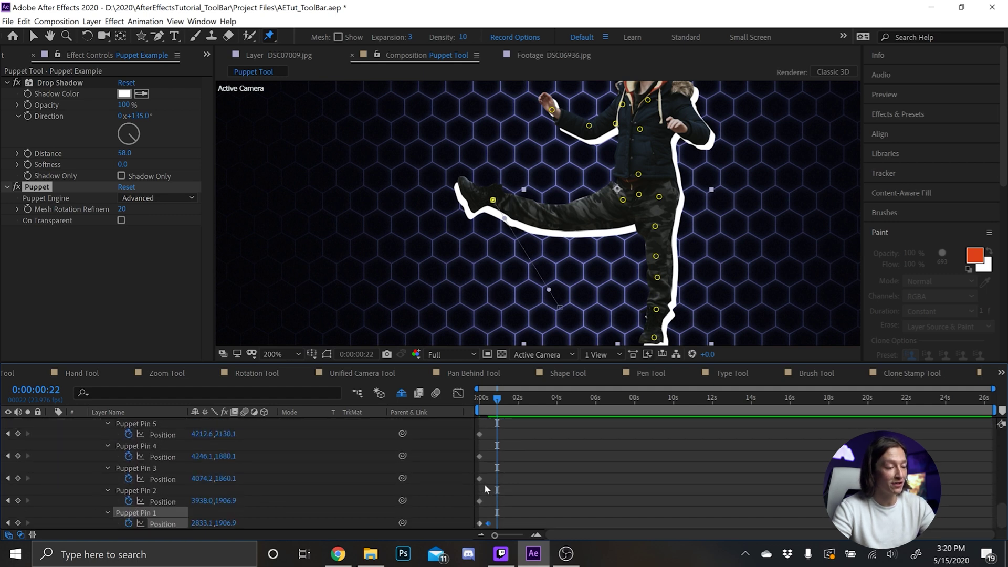
key(equal)
key(equal)
key(equal)
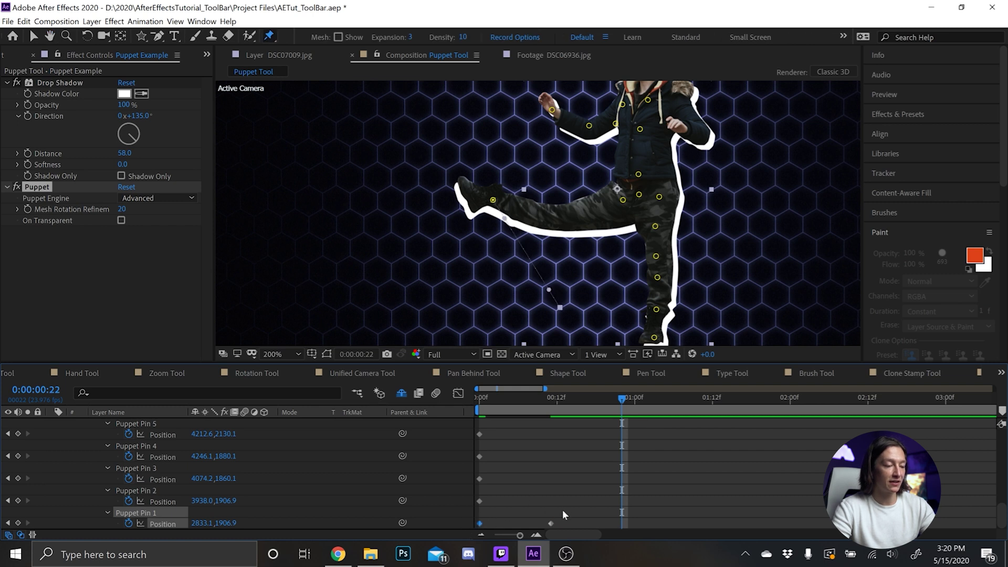
key(ctrl+v)
click(294, 355)
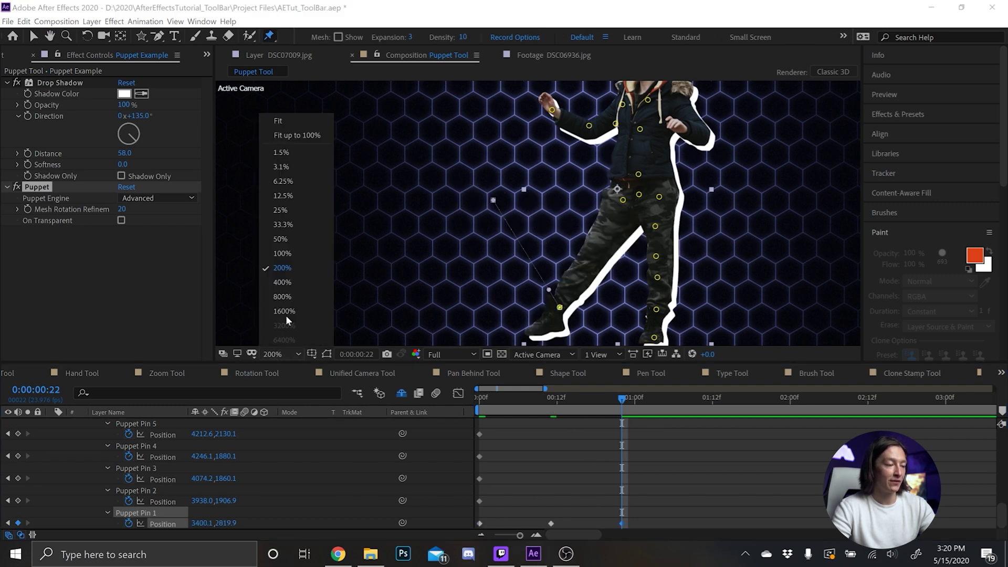
click(279, 119)
- Preview the kick from the start at Quarter resolution
click(427, 410)
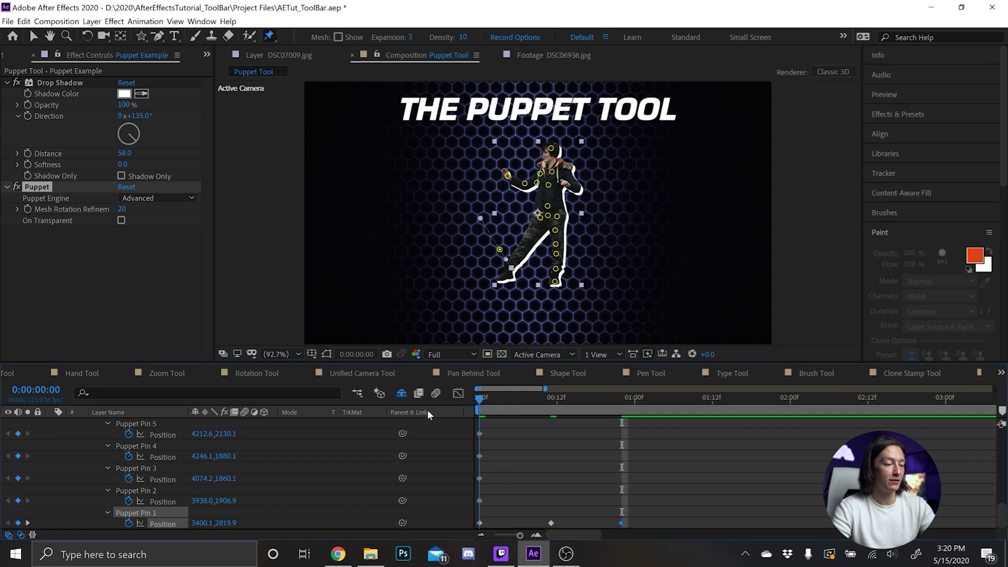
key(Home)
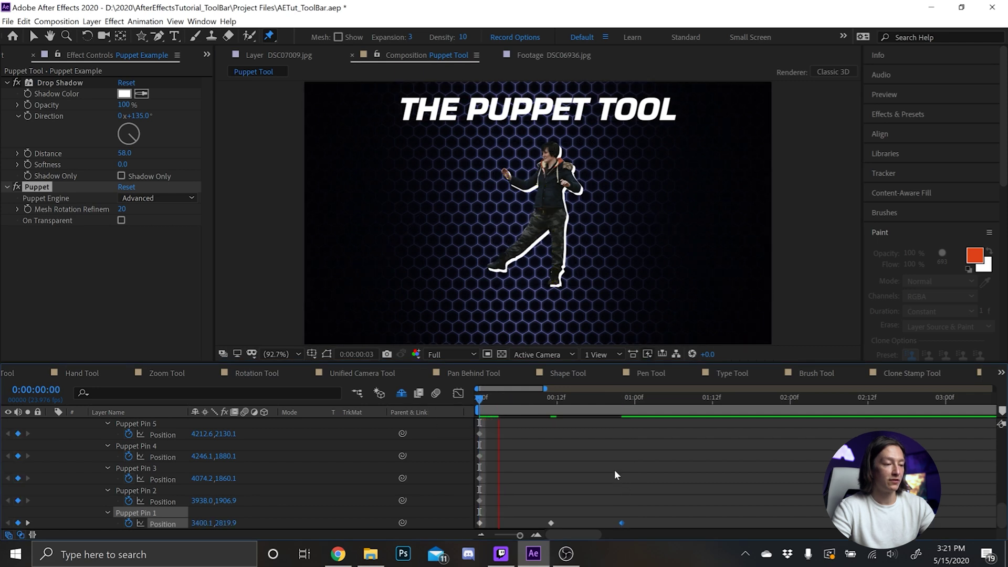
click(451, 354)
click(458, 427)
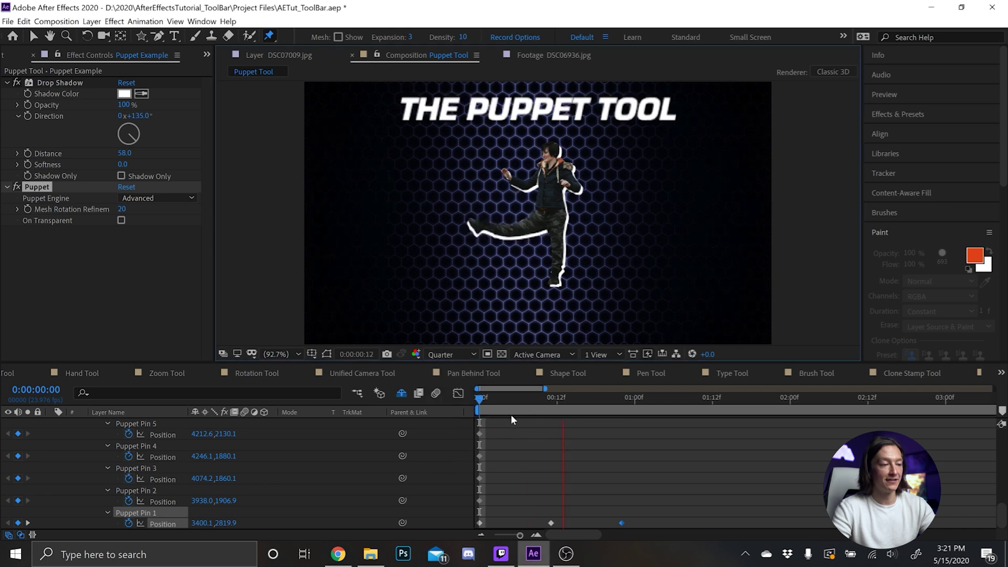
key(space)
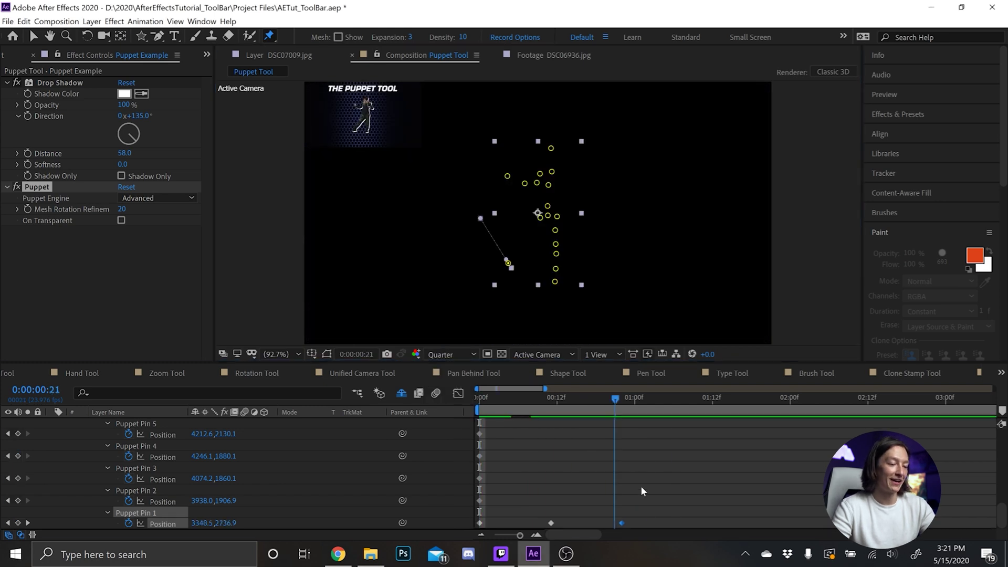
- Drag the kick keyframes earlier so the leg drops by frame 12, then preview again
drag(639, 518, 528, 525)
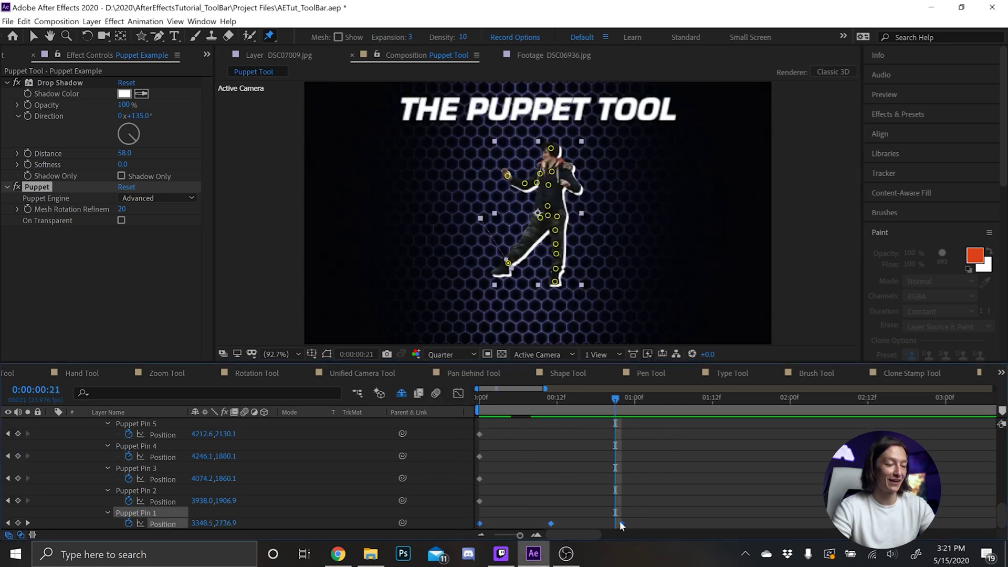
drag(620, 521, 515, 522)
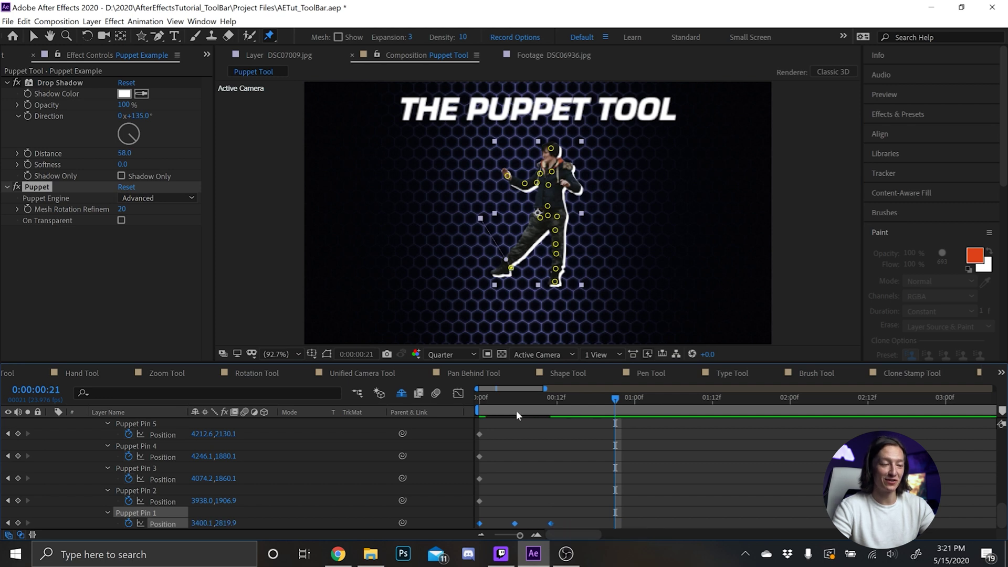
click(475, 401)
key(space)
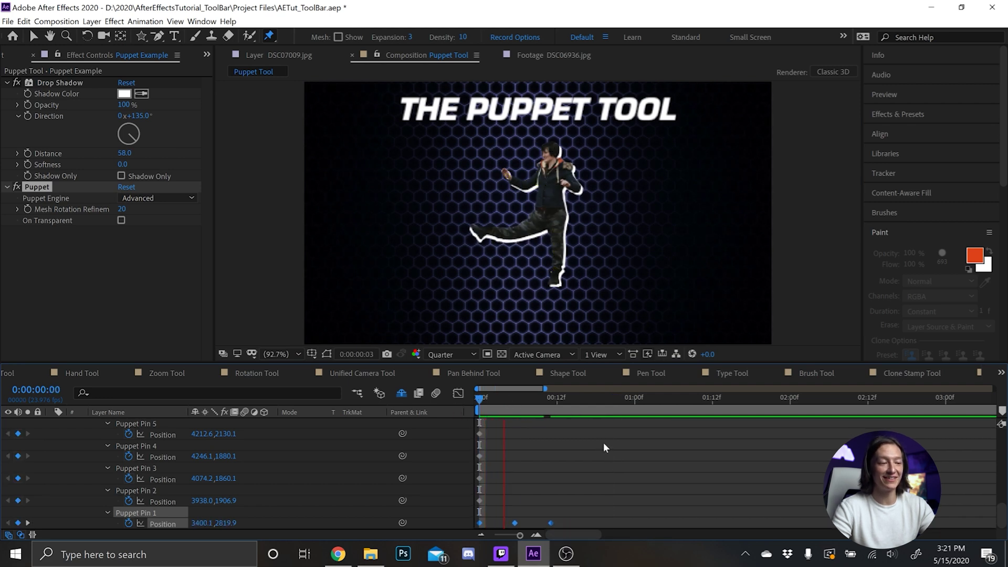
click(557, 405)
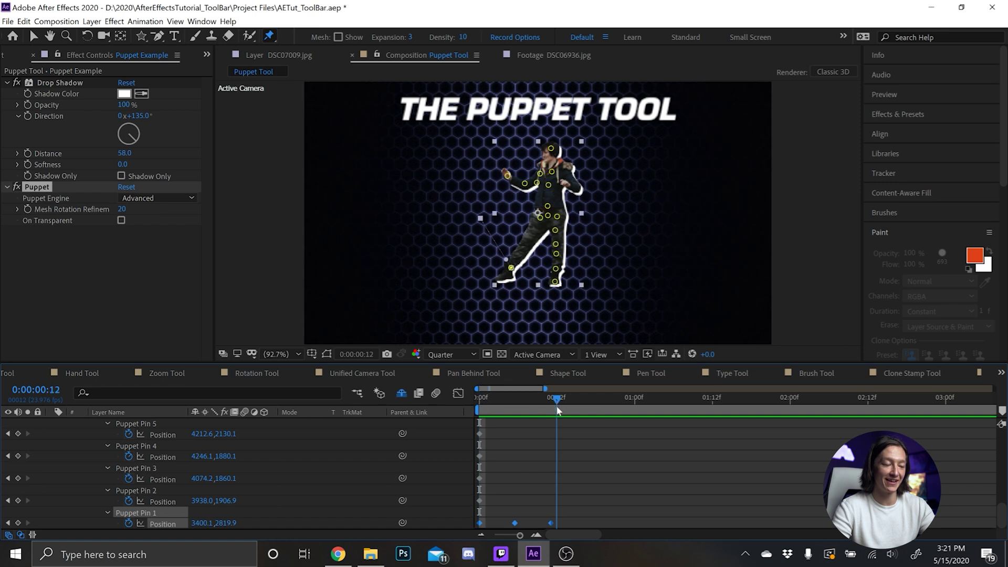
click(508, 177)
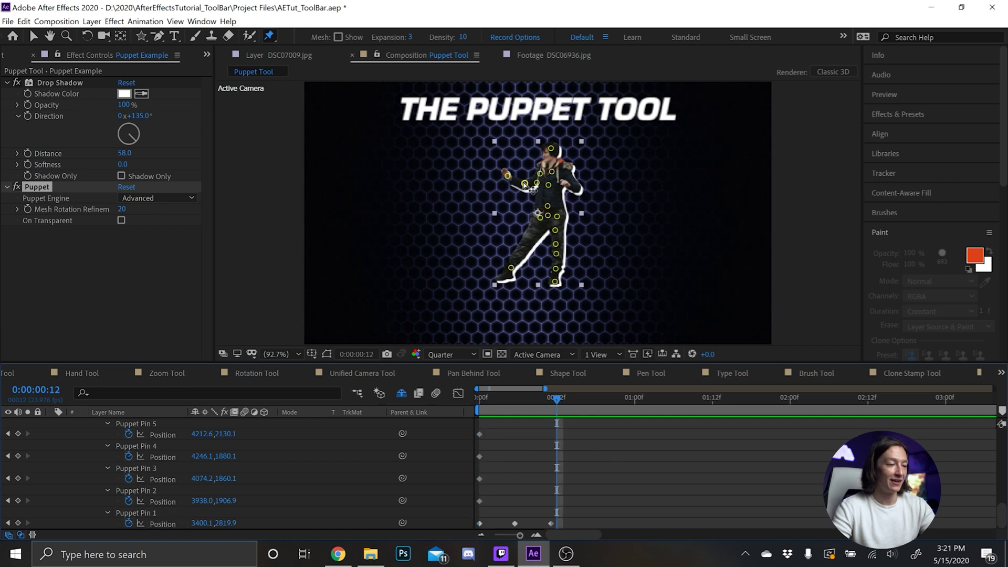
- At frame 15, drag the raised-hand pin upward to start the chop
click(509, 177)
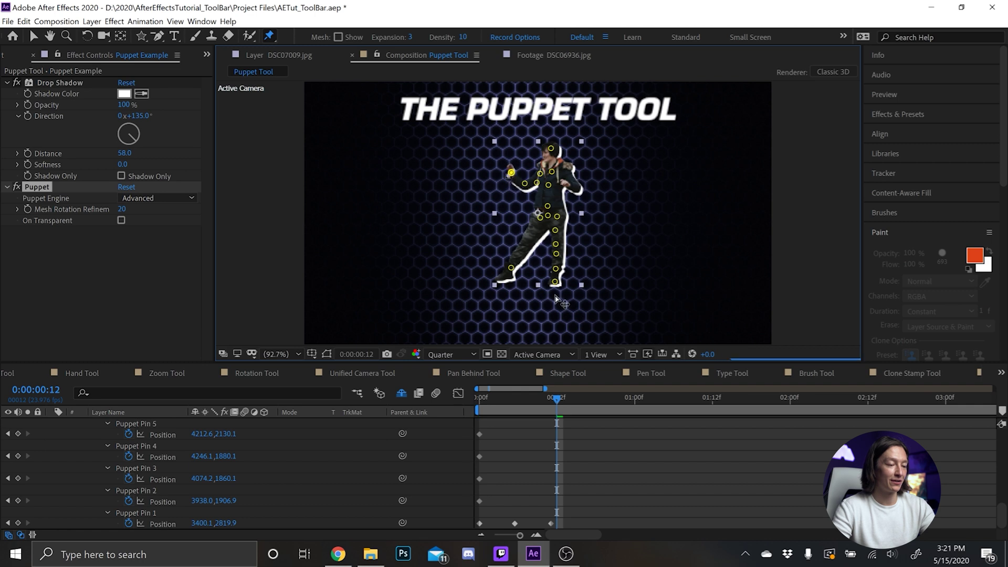
click(562, 410)
drag(555, 414, 553, 413)
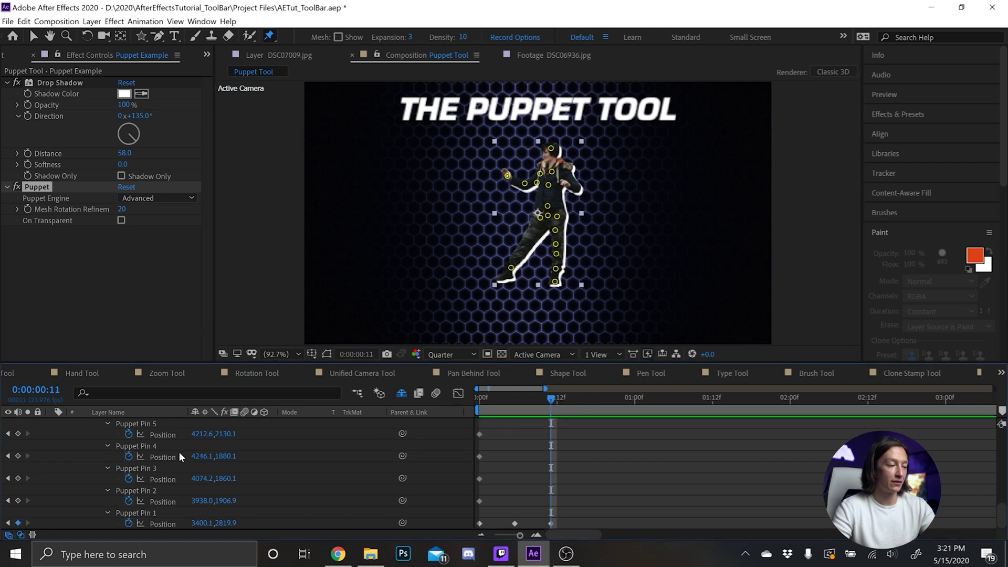
scroll(297, 431, up, 6)
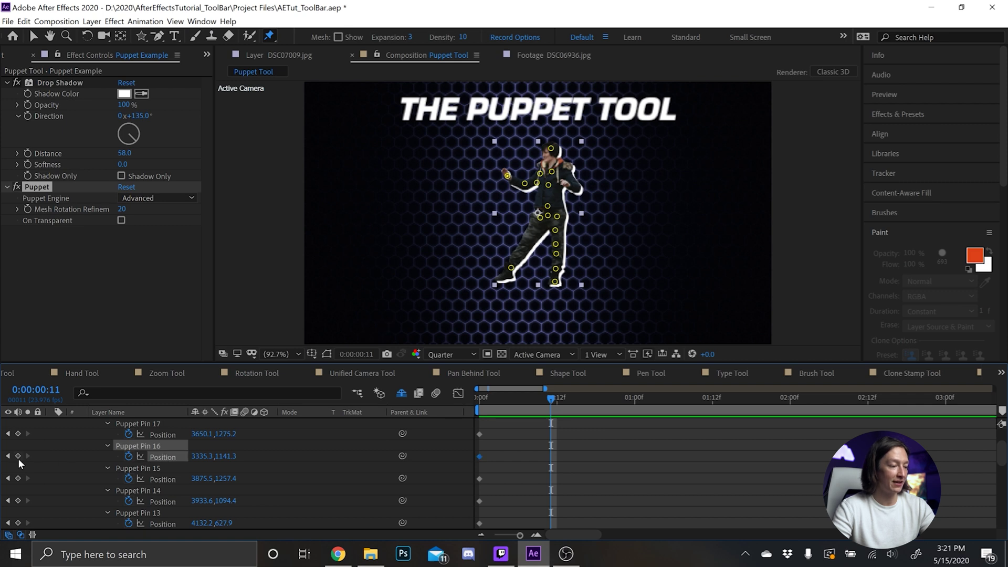
key(Page_Down)
key(Page_Down)
key(Page_Down)
key(Page_Down)
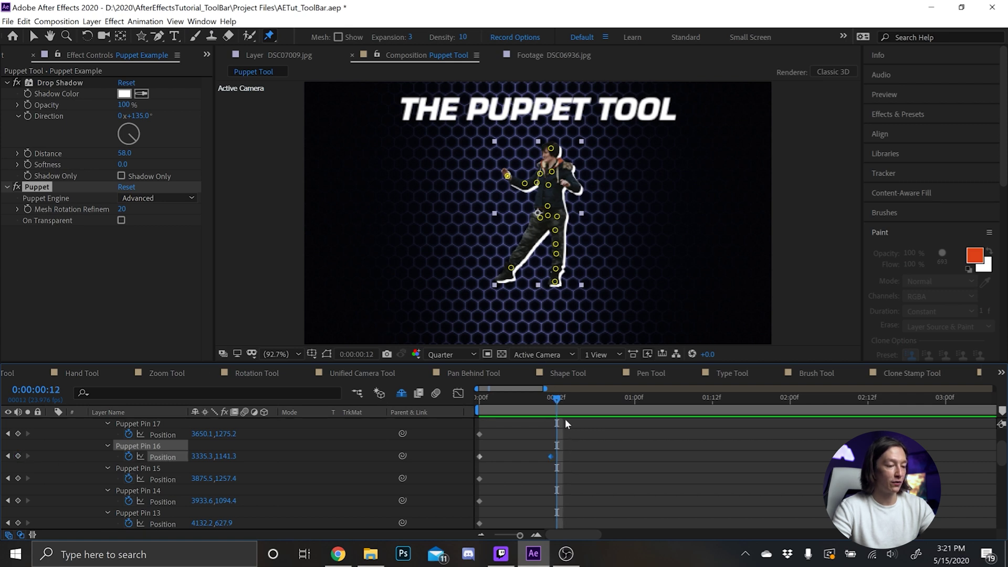
scroll(516, 204, up, 3)
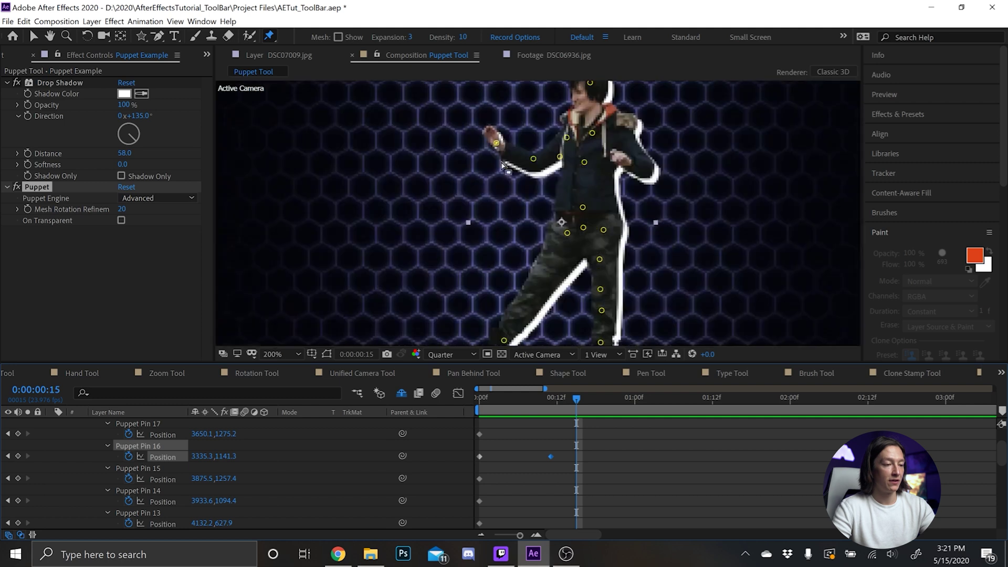
drag(498, 146, 514, 130)
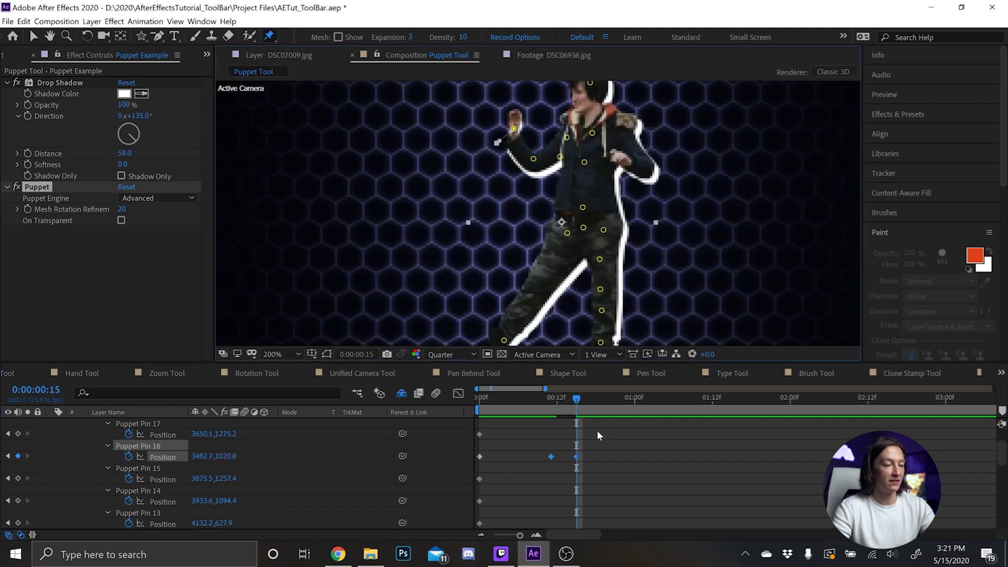
- Copy the hand pin's resting keyframe and paste it at frame 19
key(Page_Down)
key(Page_Down)
key(Page_Down)
key(Page_Down)
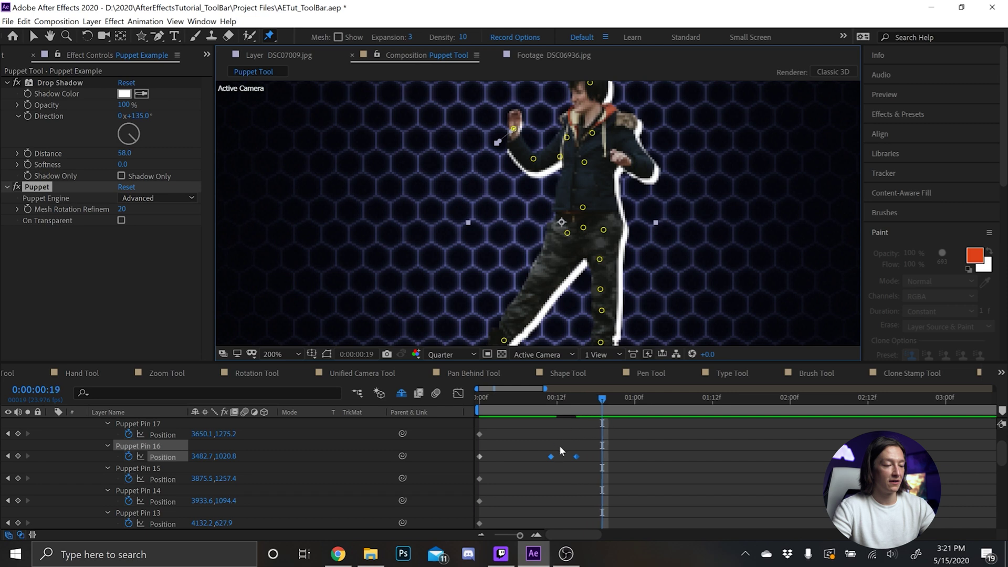
click(530, 470)
click(549, 456)
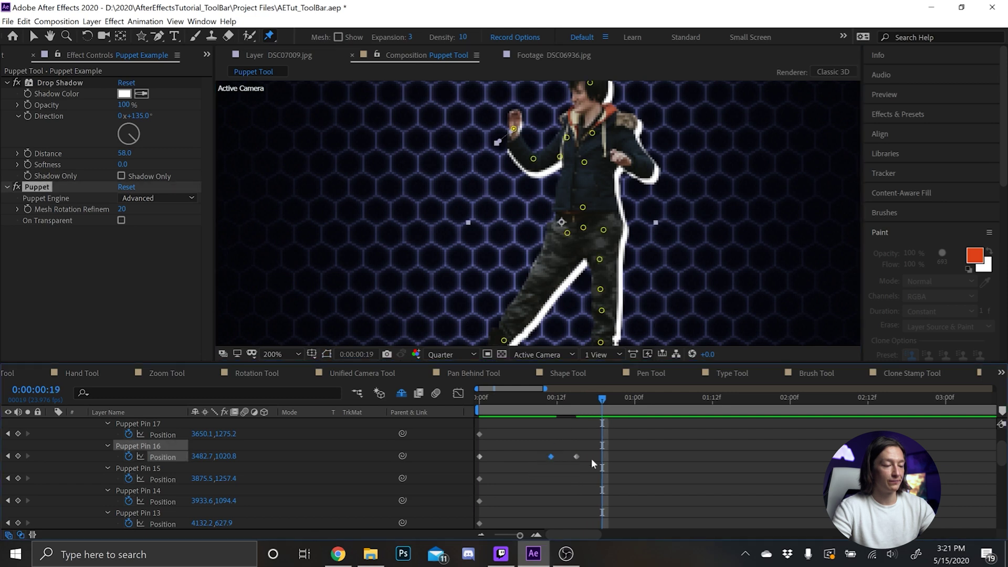
key(ctrl+c)
key(ctrl+v)
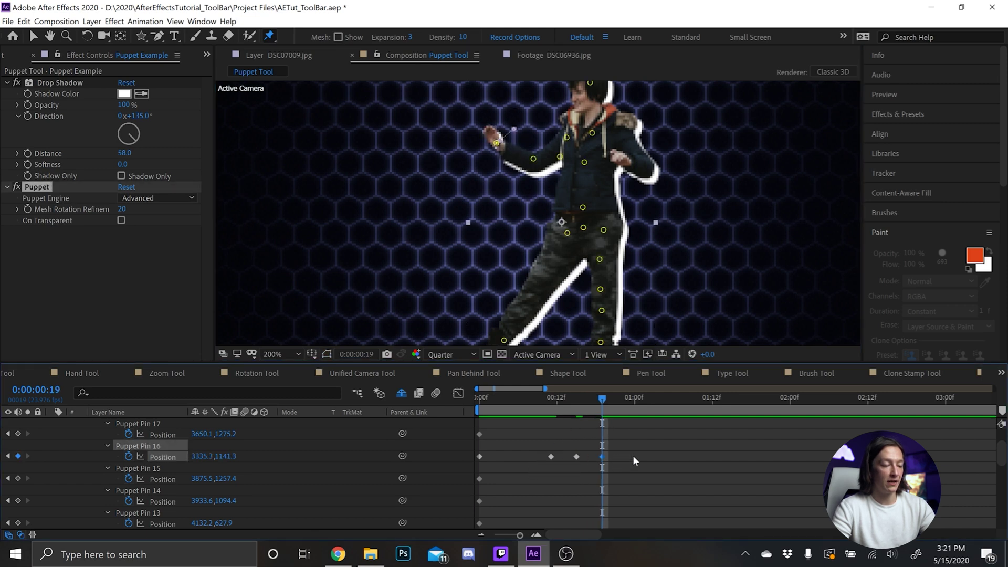
key(Page_Down)
key(Page_Down)
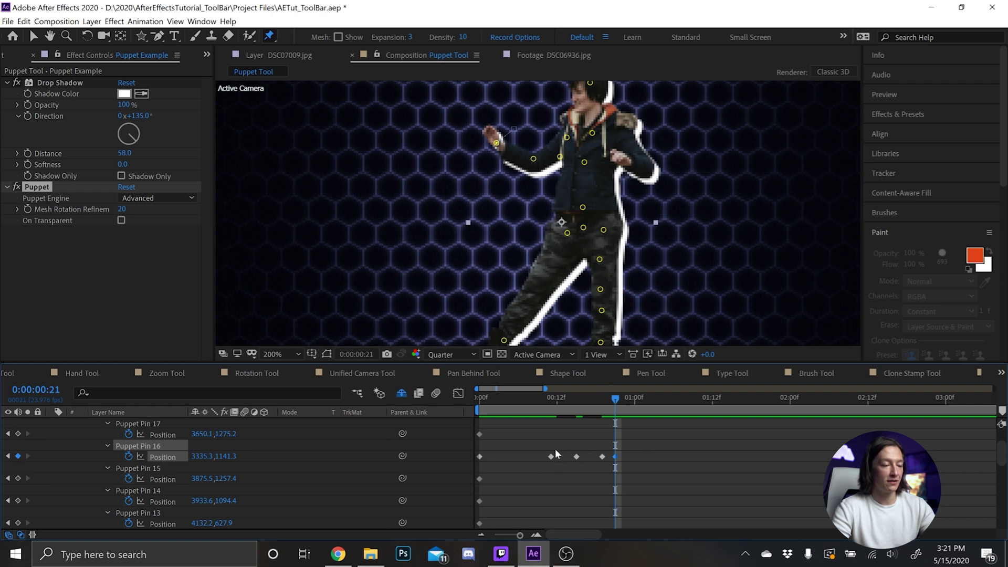
- Repeat the hand pin's chop keyframes just after one second and again at 1:17
drag(619, 464, 544, 449)
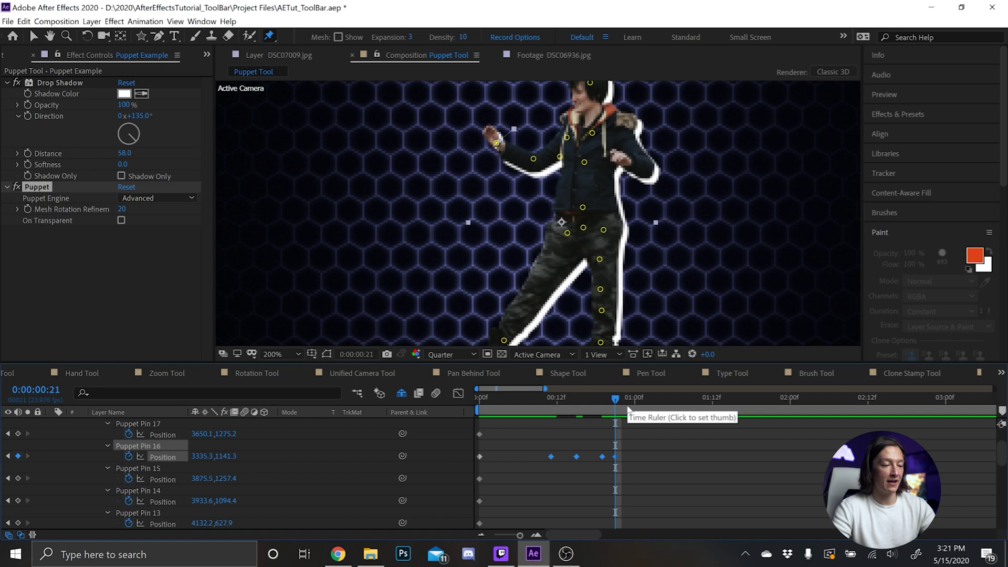
click(680, 402)
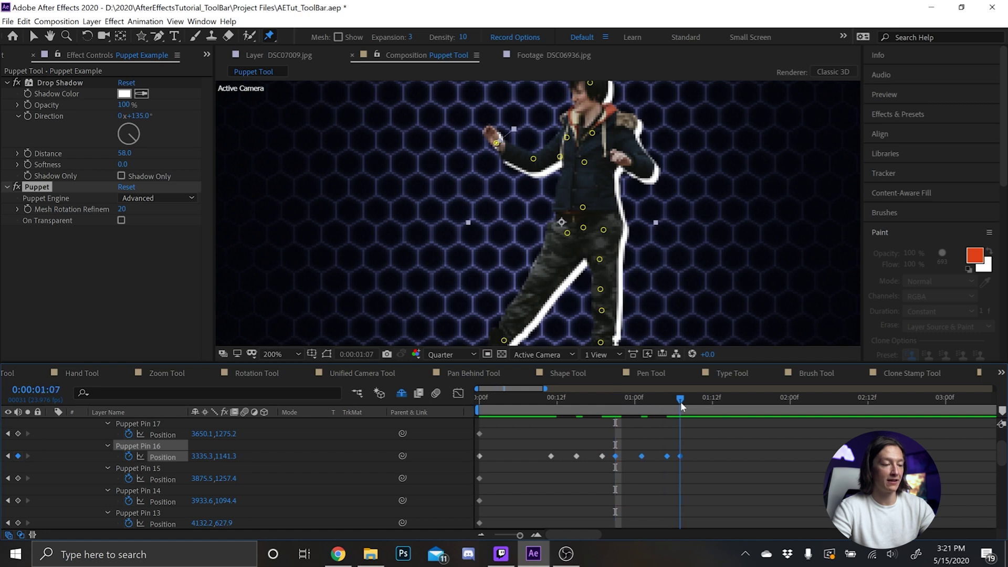
key(ctrl+v)
key(Page_Down)
drag(738, 408, 745, 409)
key(ctrl+v)
key(minus)
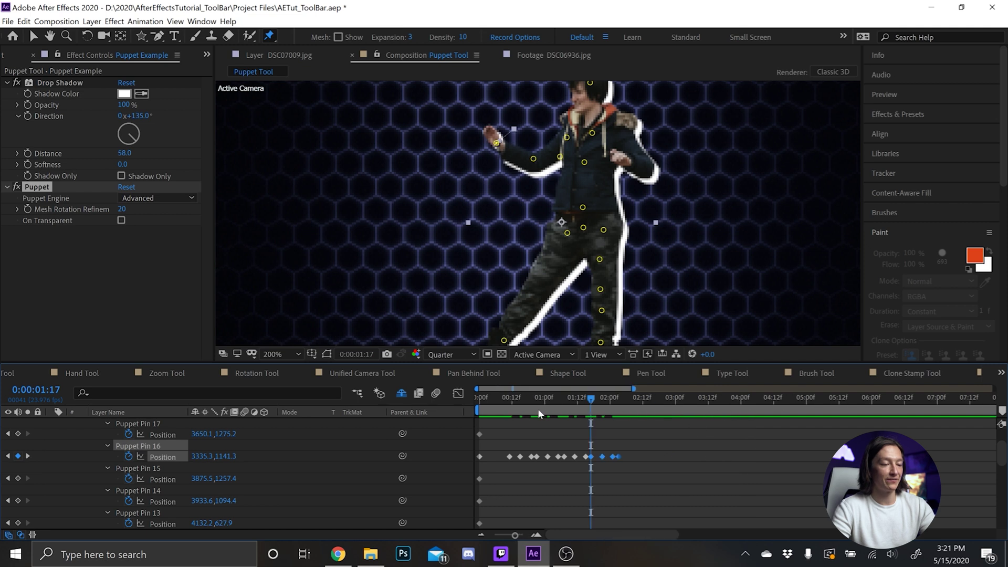
drag(538, 409, 512, 409)
click(279, 355)
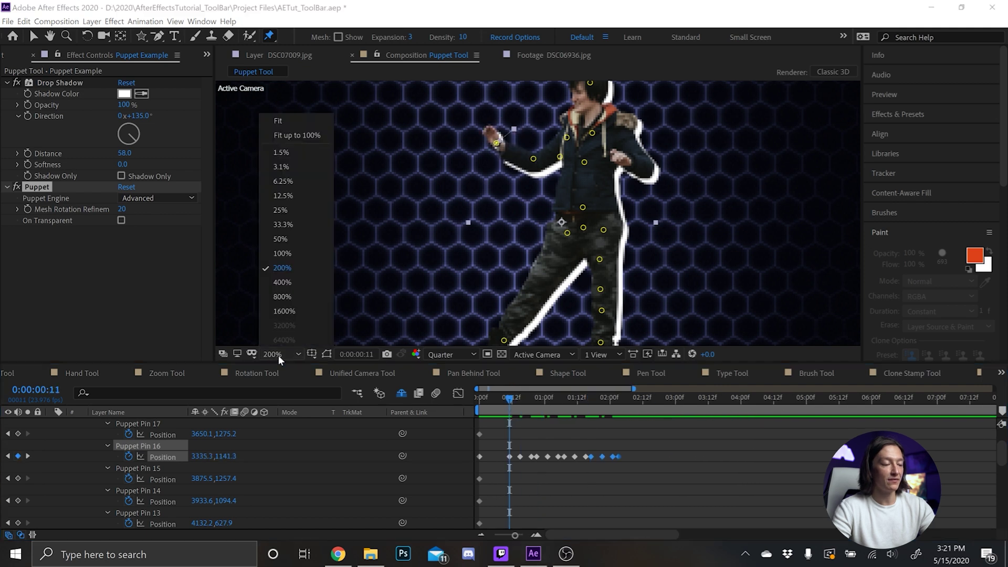
- Fit the composition to the viewer, preview the arm chop, and select Puppet Pin 16's keyframes
click(279, 122)
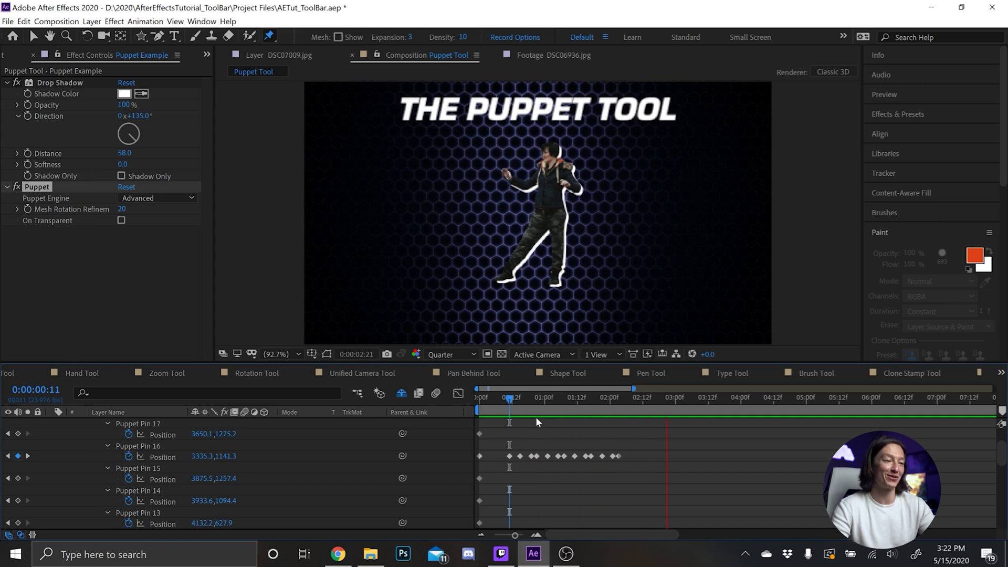
key(space)
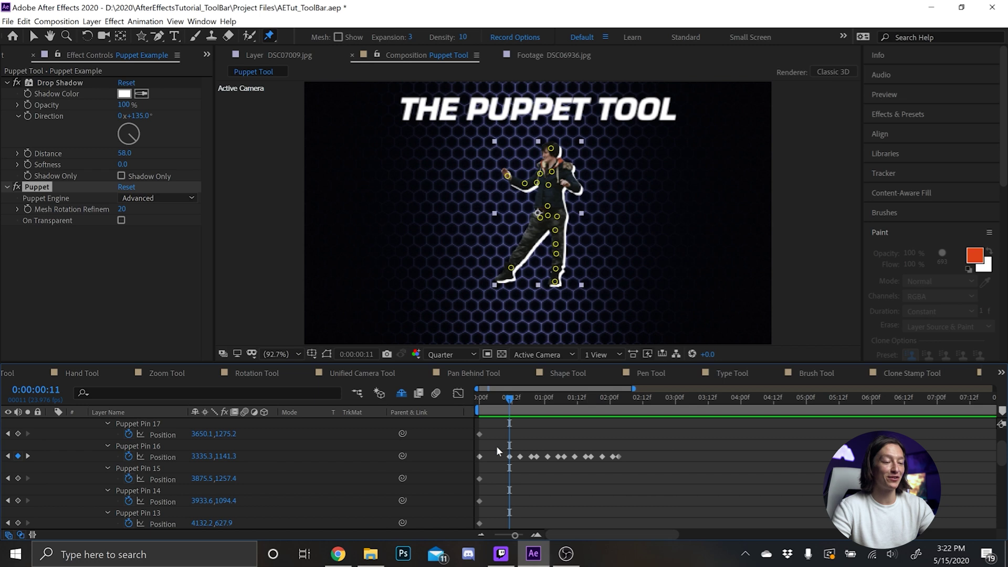
drag(496, 446, 646, 470)
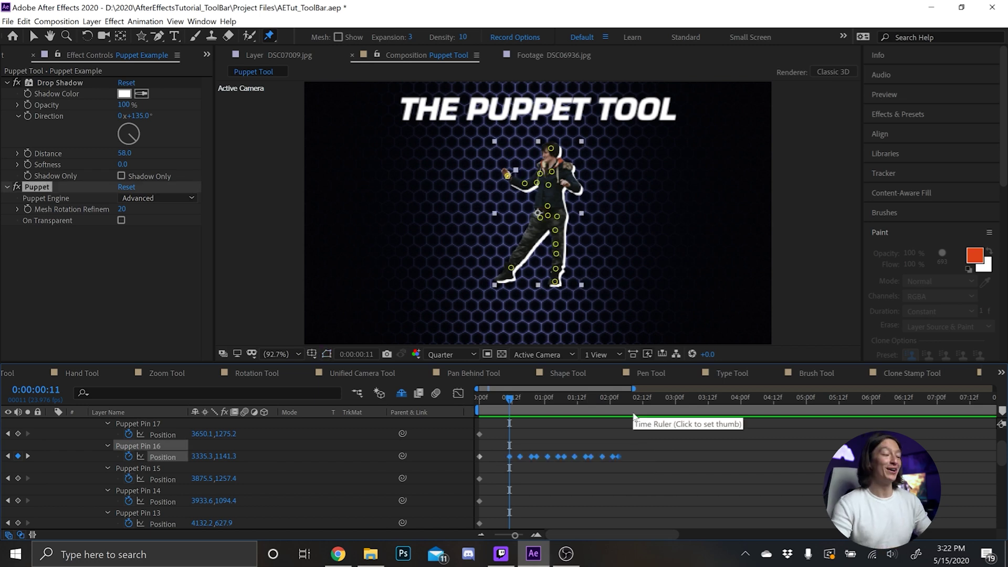